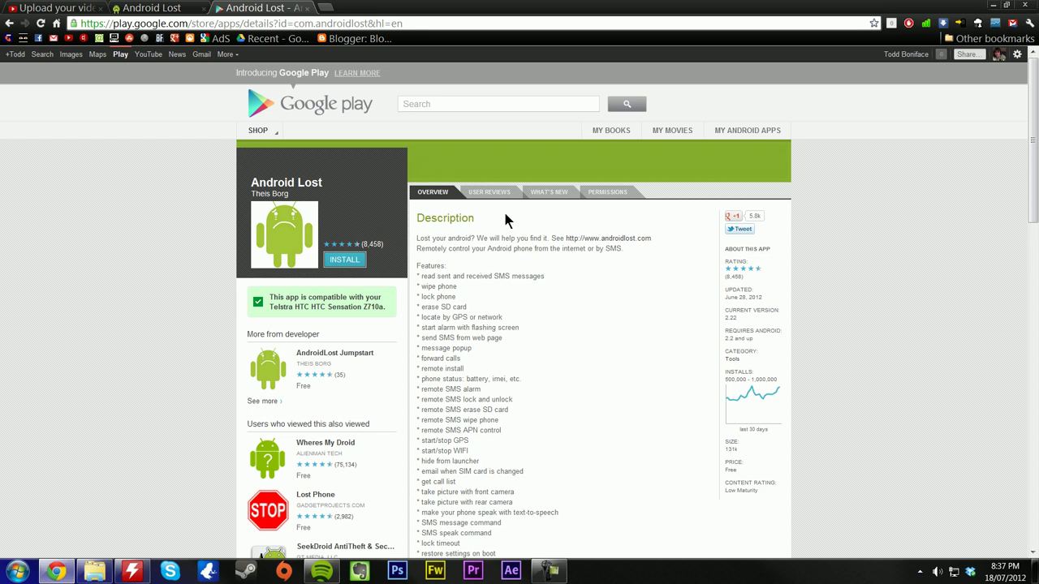
In the Android Lost panel, sound the phone's alarm for 3 seconds.
{"action": "scroll", "coordinate": [504, 217], "scroll_direction": "down", "scroll_amount": 1}
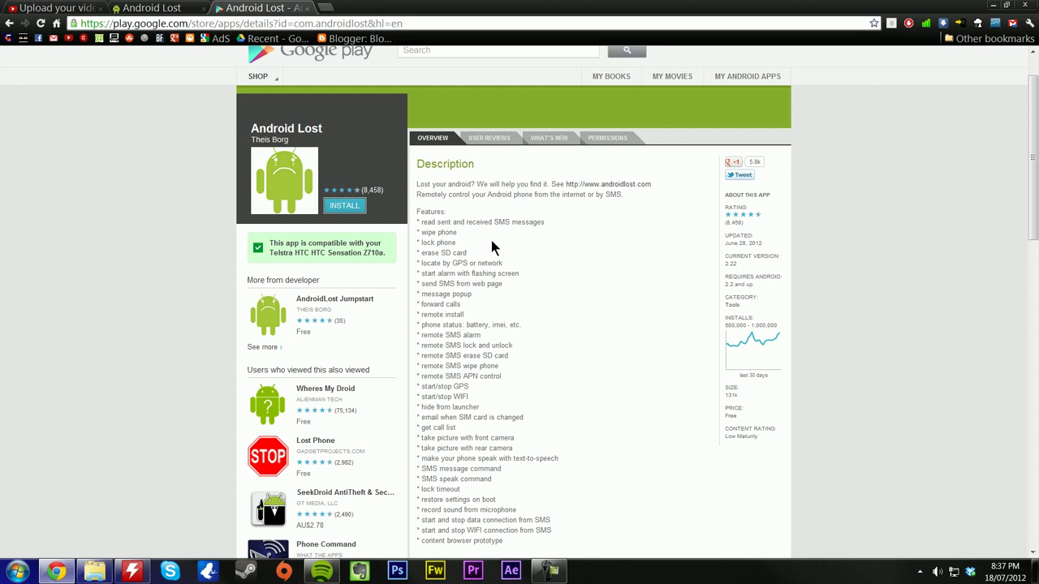
{"action": "scroll", "coordinate": [491, 240], "scroll_direction": "up", "scroll_amount": 1}
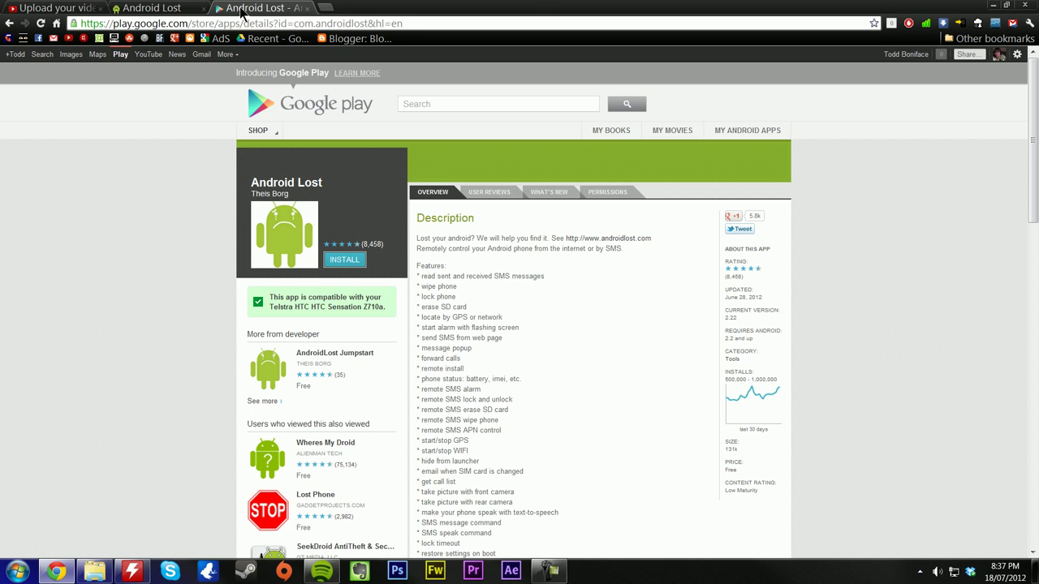
{"action": "left_click", "coordinate": [154, 8]}
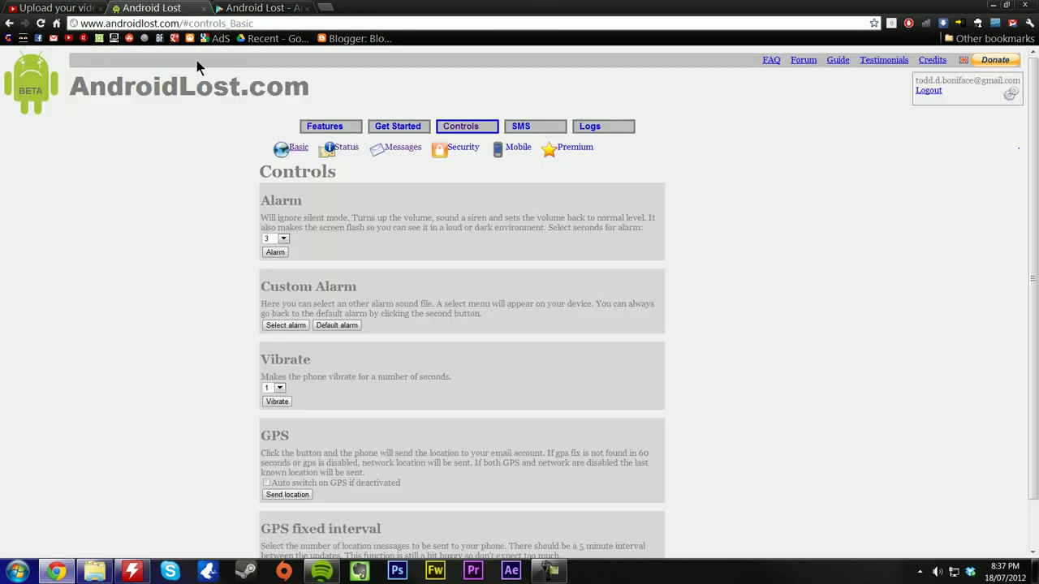
{"action": "left_click", "coordinate": [274, 238]}
{"action": "left_click", "coordinate": [225, 286]}
{"action": "left_click", "coordinate": [275, 252]}
Make the phone vibrate remotely.
{"action": "scroll", "coordinate": [328, 273], "scroll_direction": "down", "scroll_amount": 1}
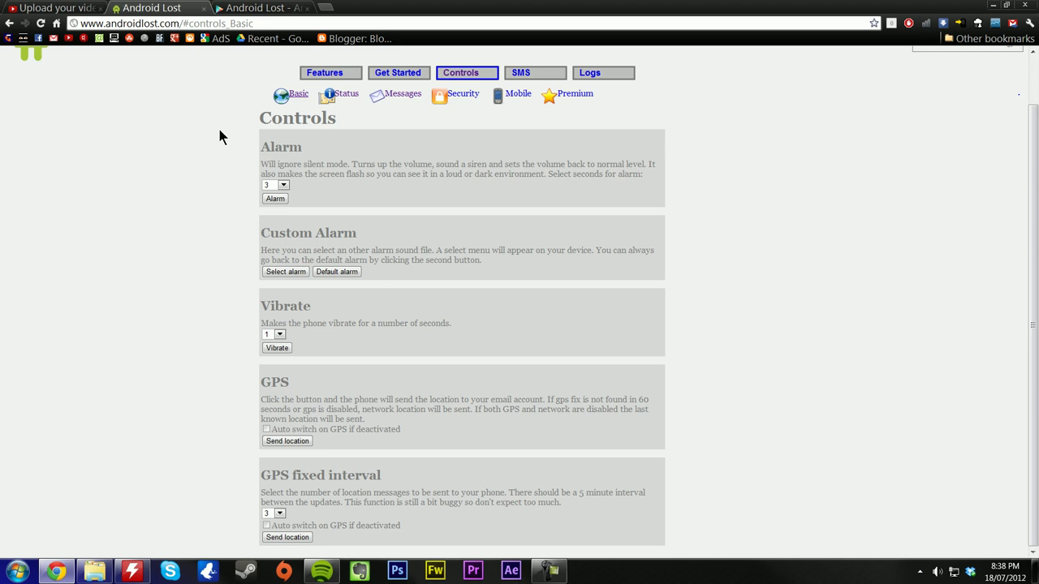
{"action": "left_click", "coordinate": [277, 348]}
{"action": "scroll", "coordinate": [335, 514], "scroll_direction": "up", "scroll_amount": 1}
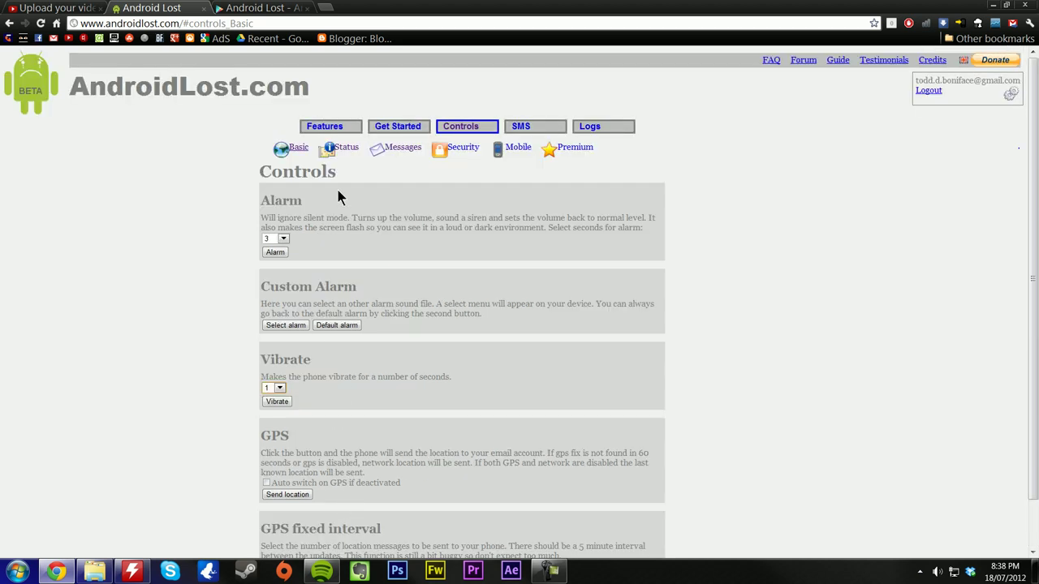
Send a status request so the phone reports its battery level and IMEI.
{"action": "left_click", "coordinate": [350, 152]}
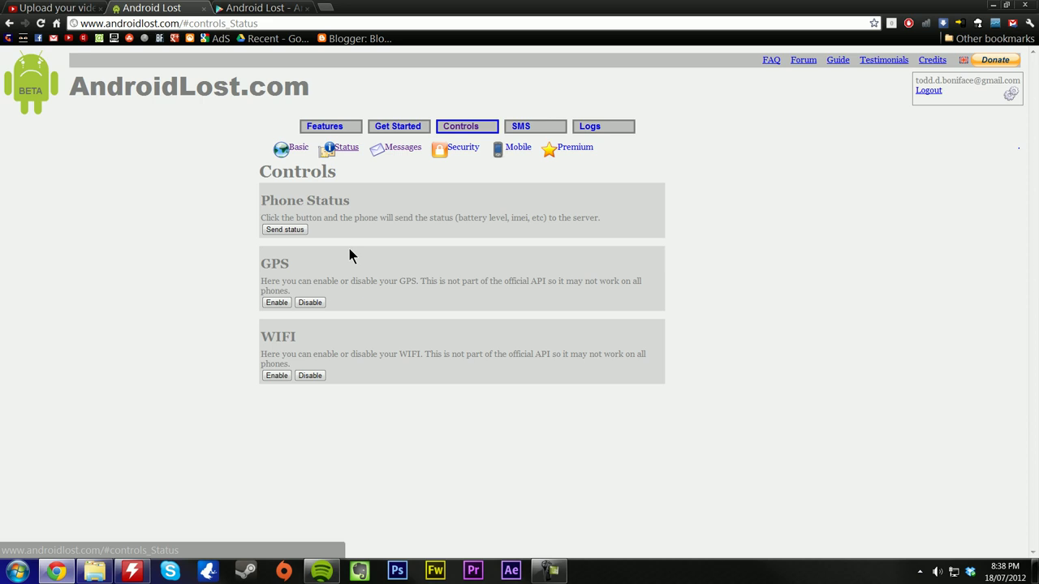
{"action": "left_click", "coordinate": [288, 230]}
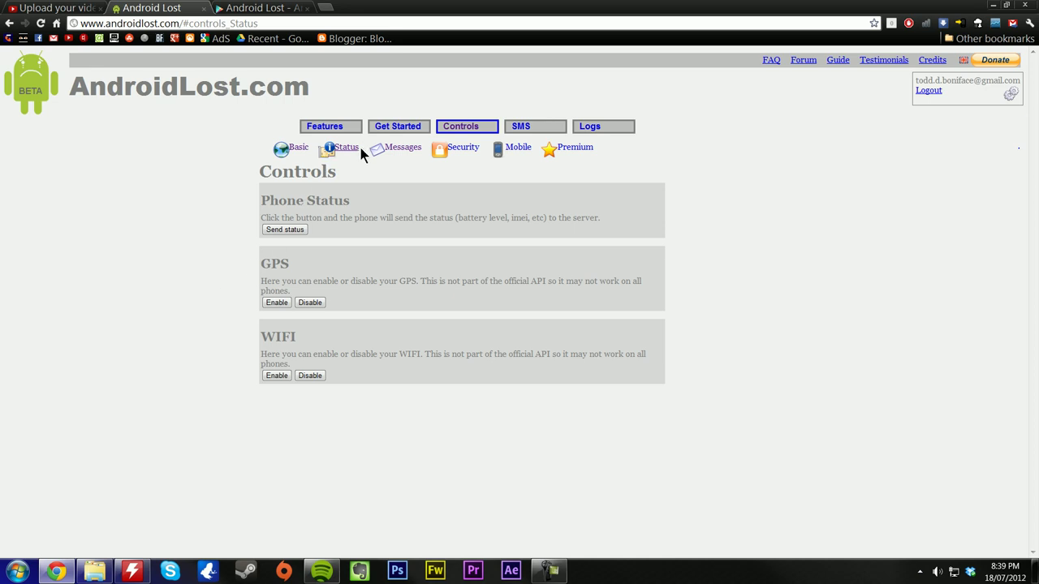
{"action": "left_click", "coordinate": [402, 150]}
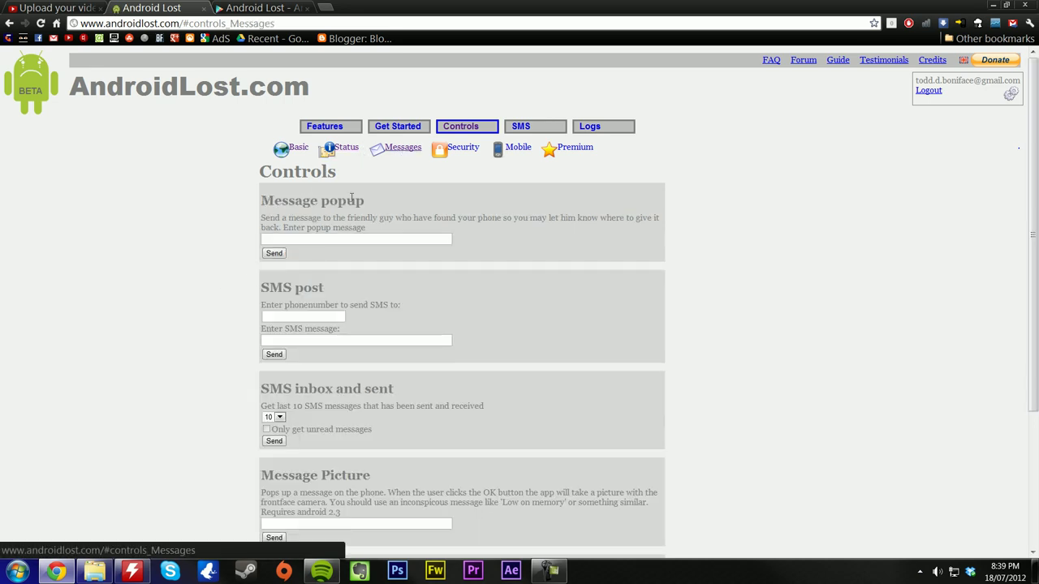
{"action": "left_click", "coordinate": [306, 241]}
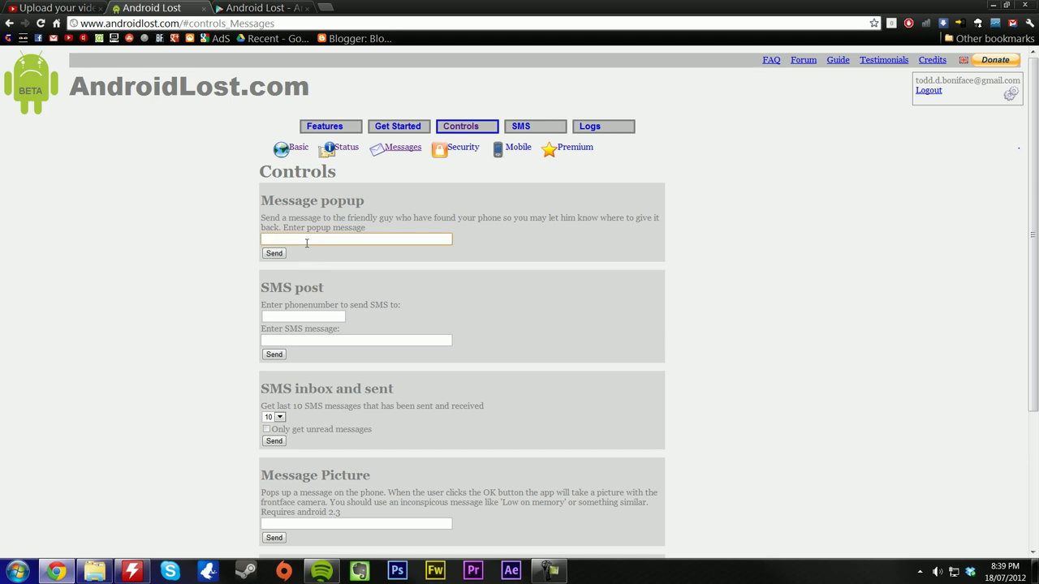
{"action": "scroll", "coordinate": [306, 245], "scroll_direction": "down", "scroll_amount": 1}
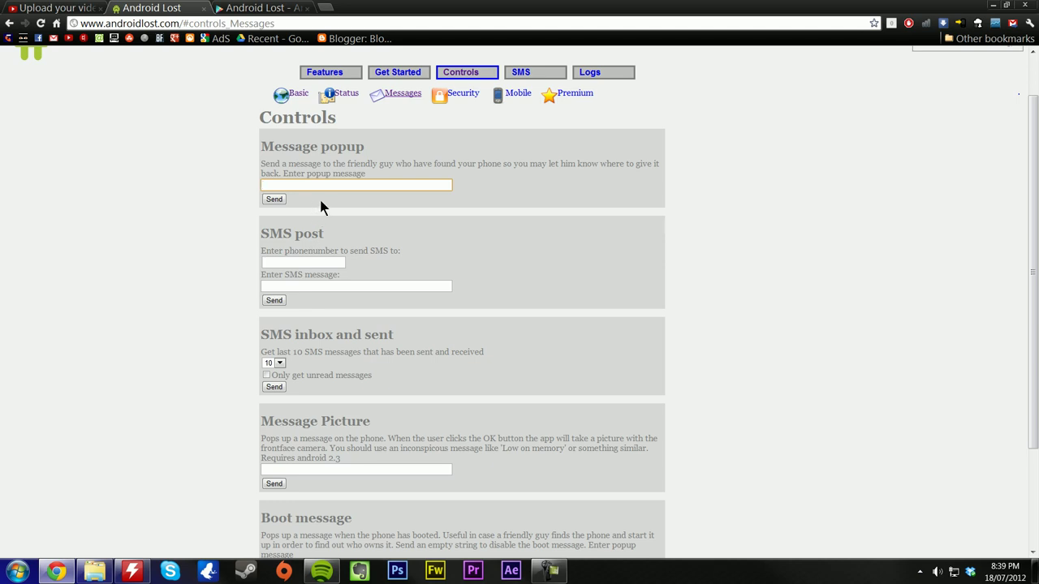
{"action": "scroll", "coordinate": [324, 202], "scroll_direction": "down", "scroll_amount": 1}
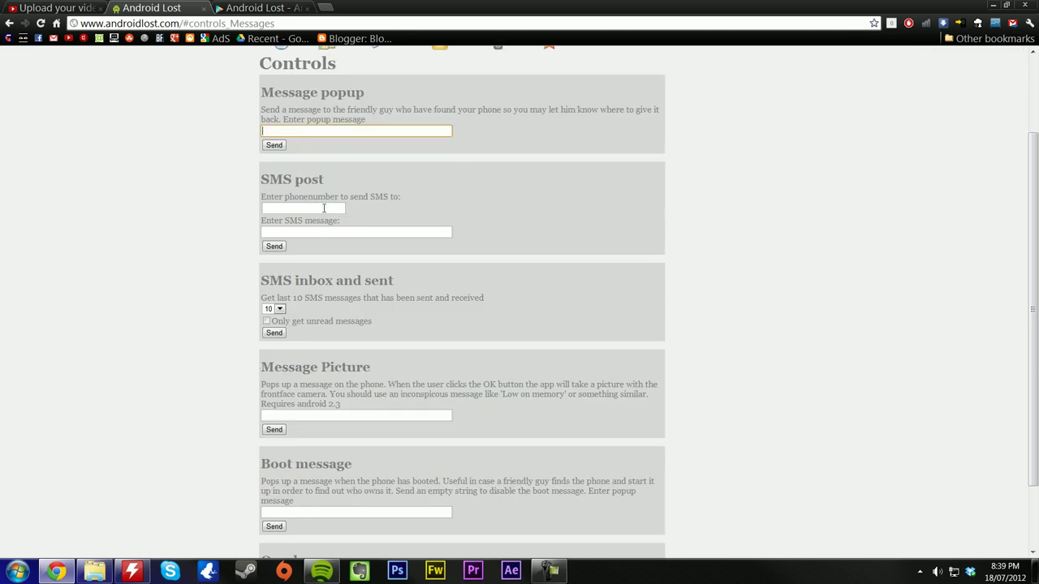
{"action": "left_click", "coordinate": [324, 208]}
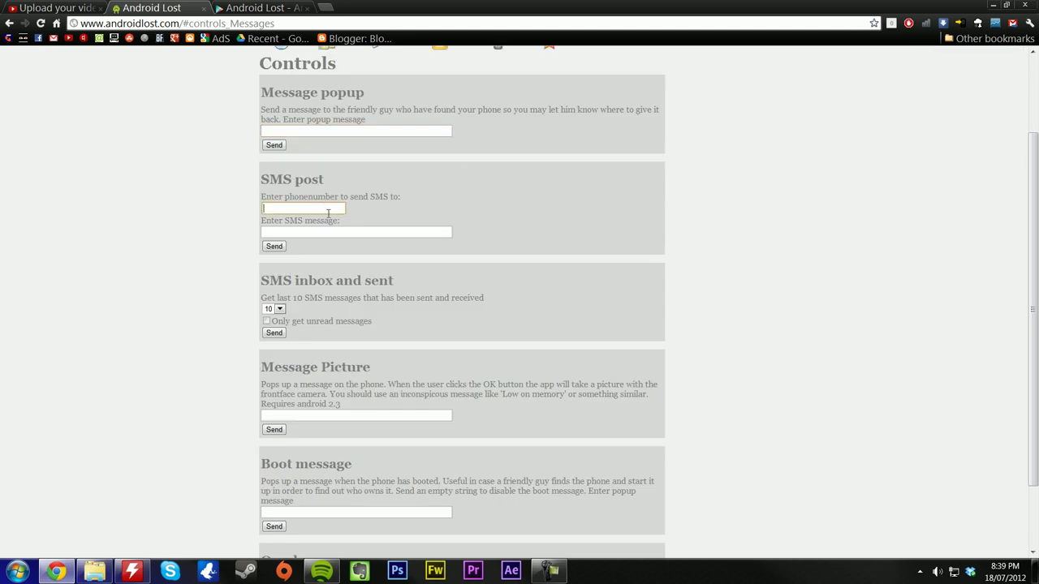
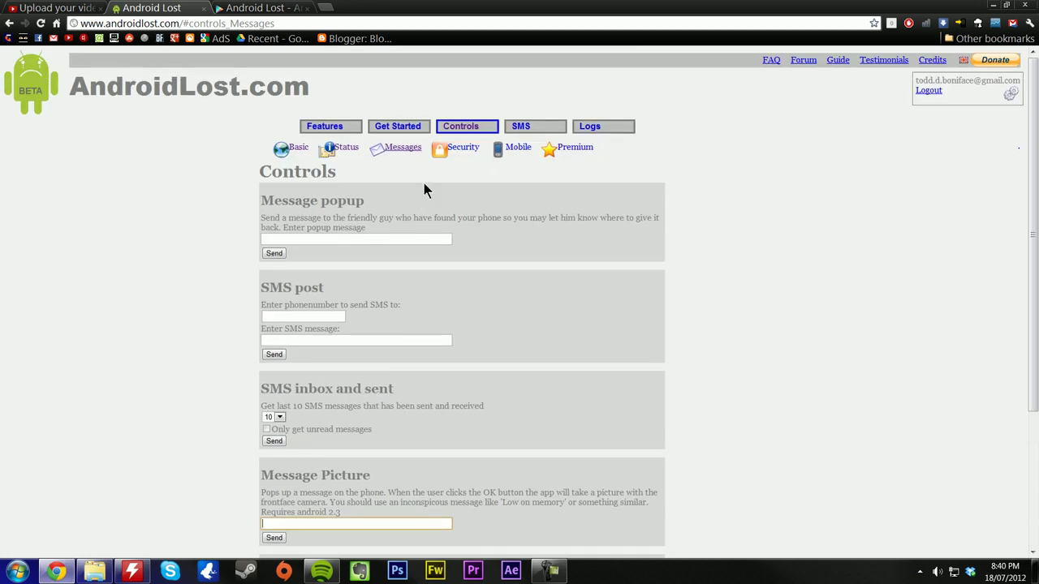
Show the phone's Security controls and review the 120 timeouts, lock, erase SD card and wipe options.
{"action": "left_click", "coordinate": [456, 151]}
{"action": "scroll", "coordinate": [329, 221], "scroll_direction": "down", "scroll_amount": 1}
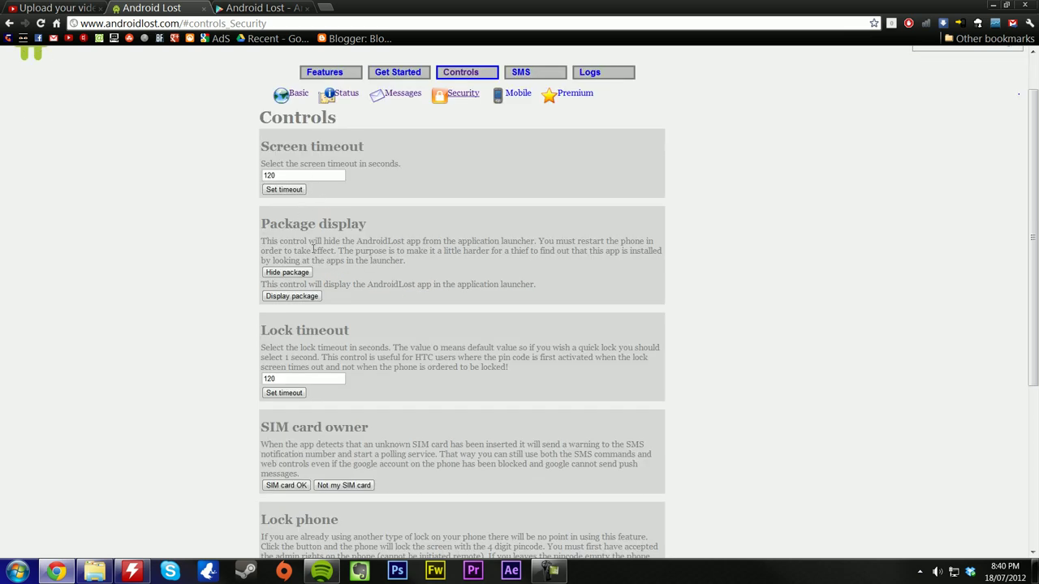
{"action": "scroll", "coordinate": [309, 244], "scroll_direction": "down", "scroll_amount": 1}
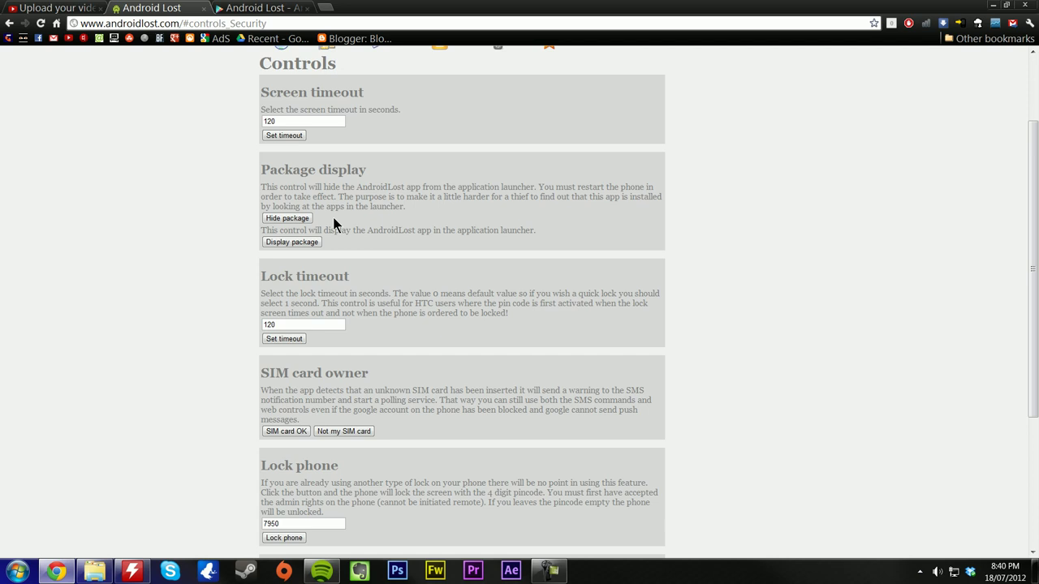
{"action": "scroll", "coordinate": [341, 242], "scroll_direction": "down", "scroll_amount": 2}
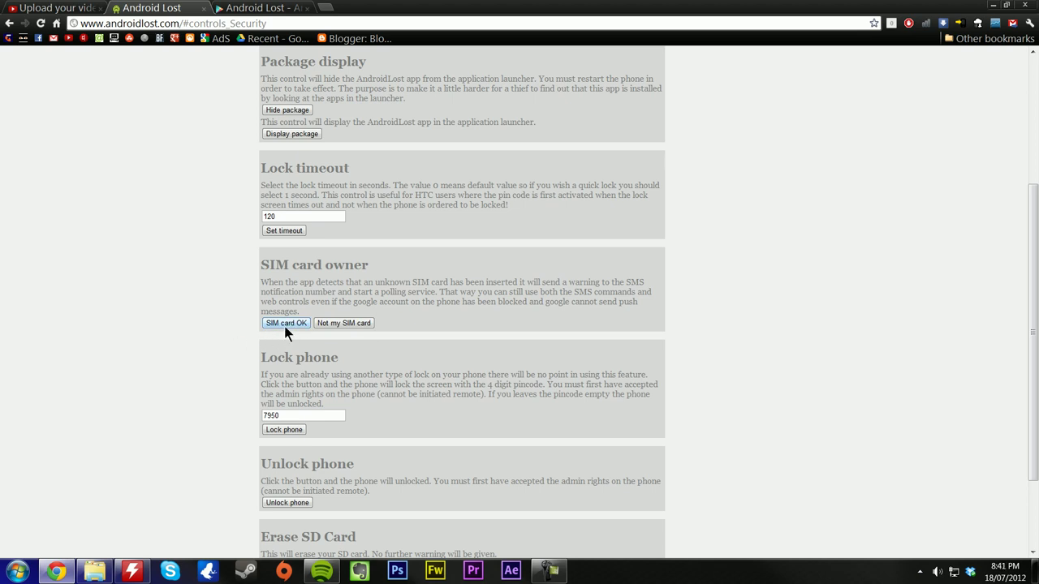
{"action": "scroll", "coordinate": [280, 330], "scroll_direction": "down", "scroll_amount": 2}
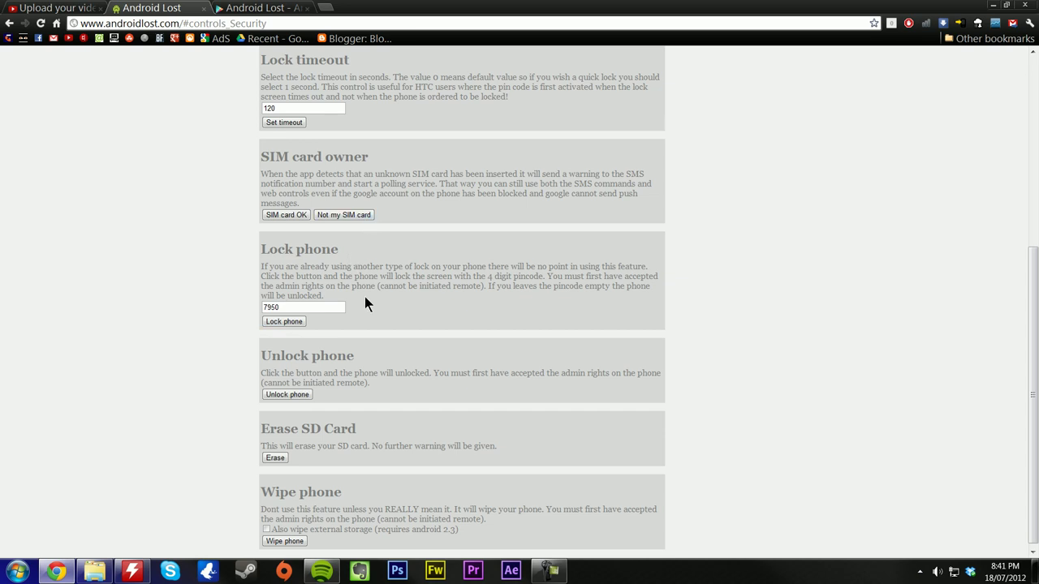
{"action": "scroll", "coordinate": [364, 298], "scroll_direction": "down", "scroll_amount": 1}
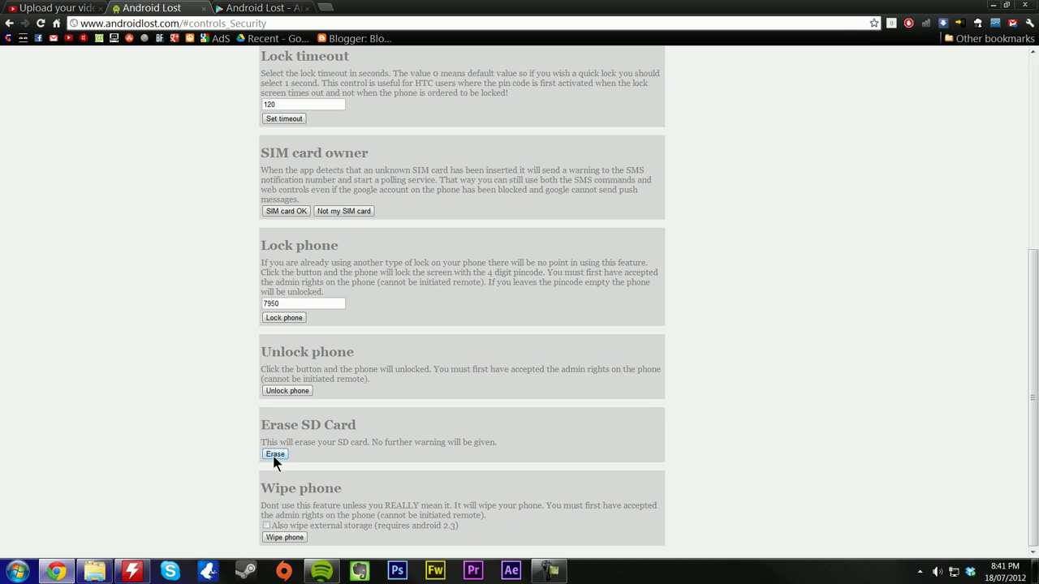
{"action": "left_click", "coordinate": [286, 538]}
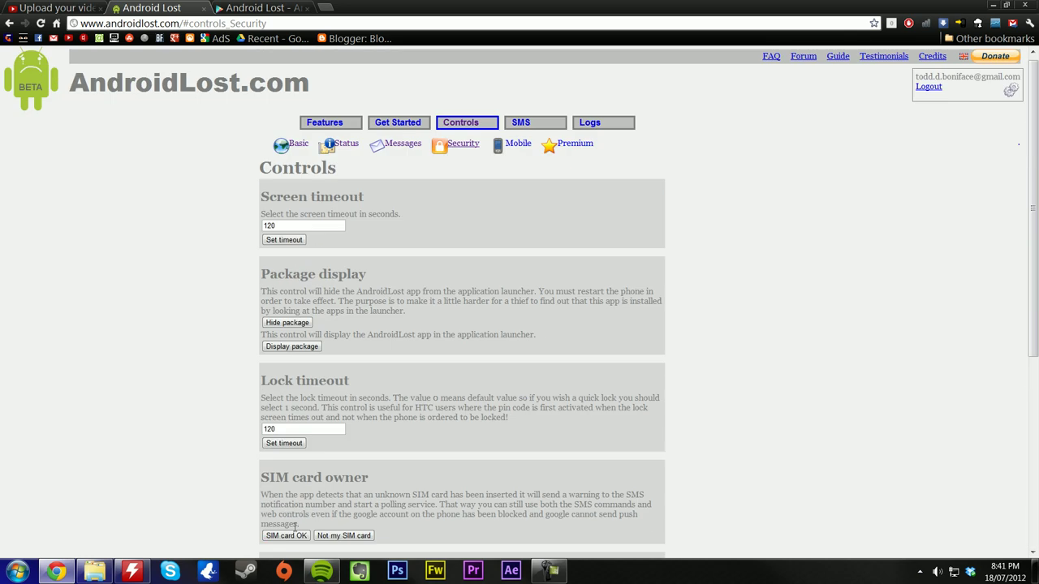
{"action": "scroll", "coordinate": [378, 386], "scroll_direction": "down", "scroll_amount": 4}
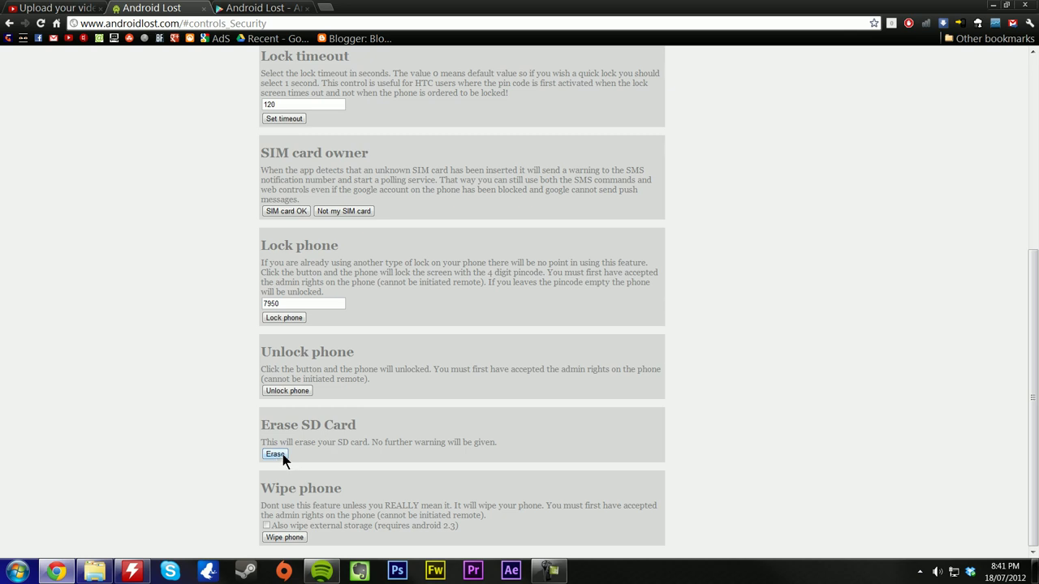
{"action": "scroll", "coordinate": [366, 395], "scroll_direction": "up", "scroll_amount": 4}
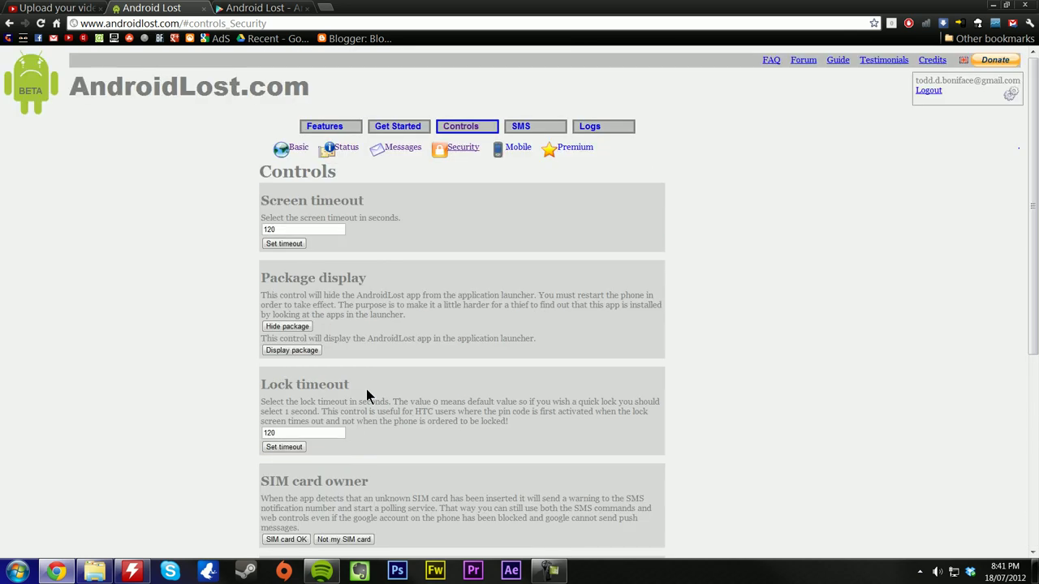
From Mobile controls, send 'I am lost. Please pick me up.' as text-to-speech, twice.
{"action": "left_click", "coordinate": [511, 151]}
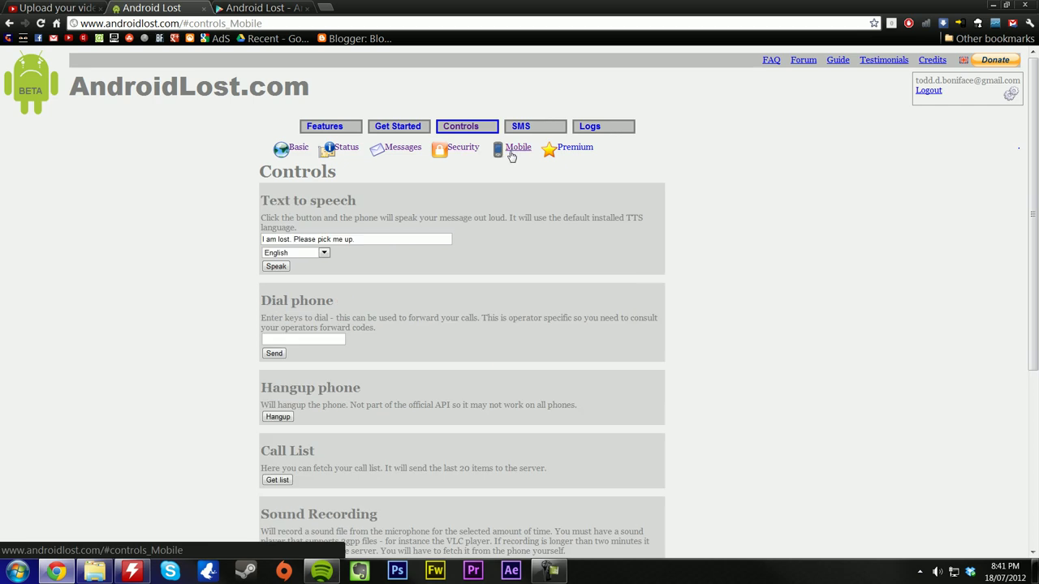
{"action": "left_click", "coordinate": [275, 267]}
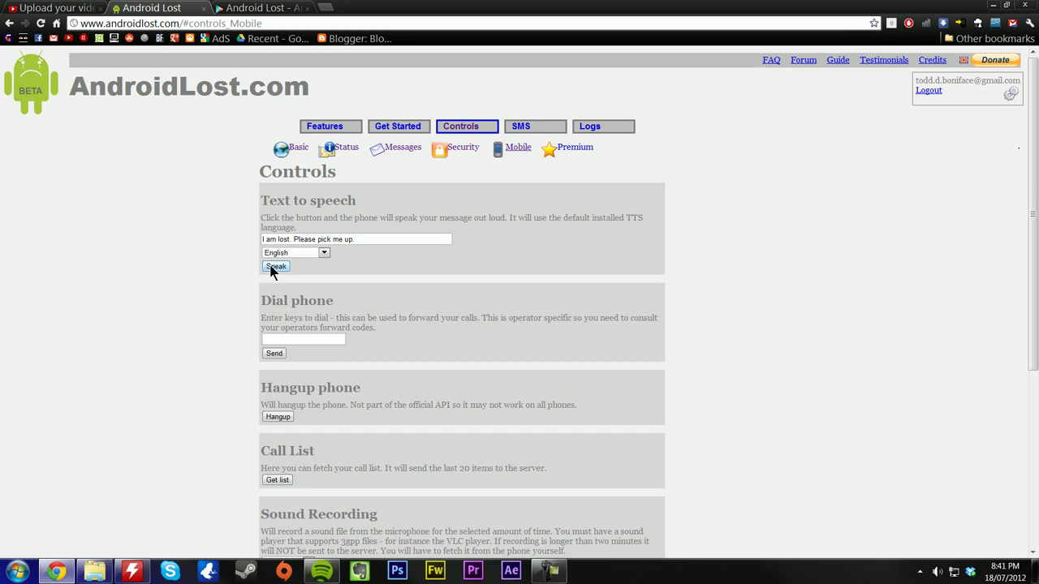
{"action": "left_click", "coordinate": [275, 266]}
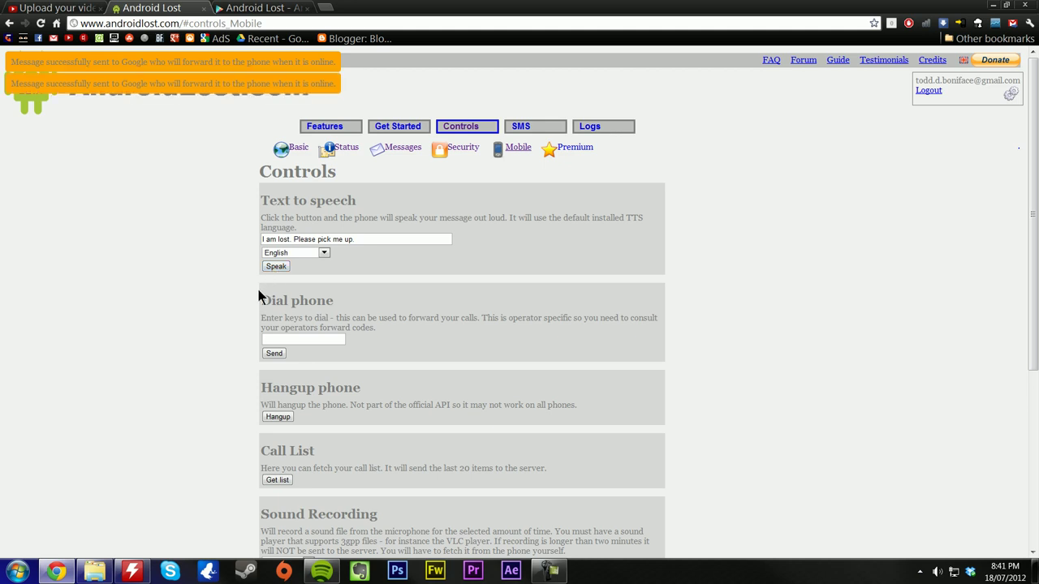
{"action": "scroll", "coordinate": [284, 316], "scroll_direction": "down", "scroll_amount": 3}
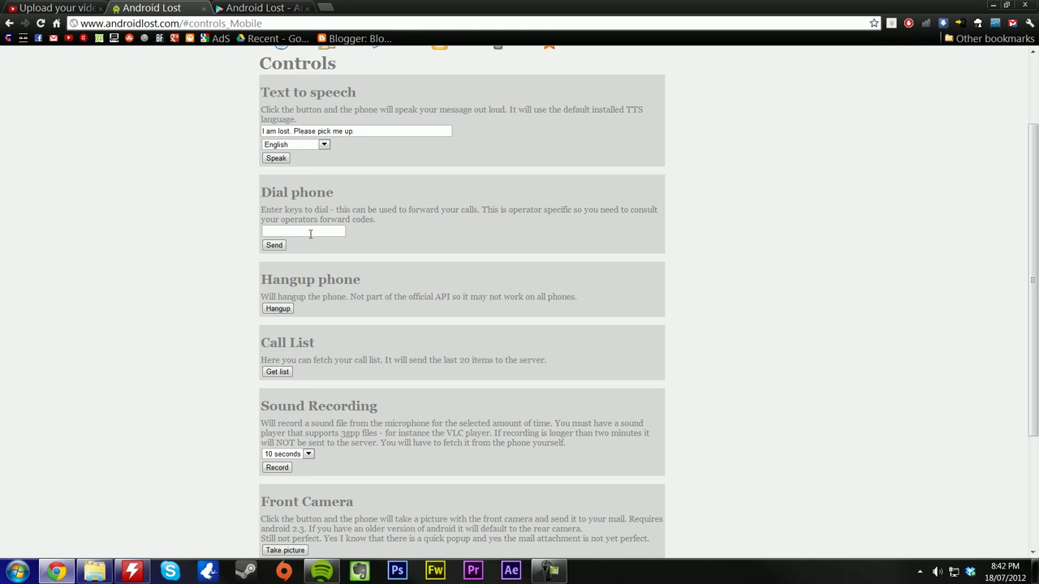
{"action": "left_click", "coordinate": [301, 233]}
{"action": "scroll", "coordinate": [254, 251], "scroll_direction": "down", "scroll_amount": 2}
{"action": "left_click", "coordinate": [241, 247]}
{"action": "scroll", "coordinate": [275, 249], "scroll_direction": "down", "scroll_amount": 2}
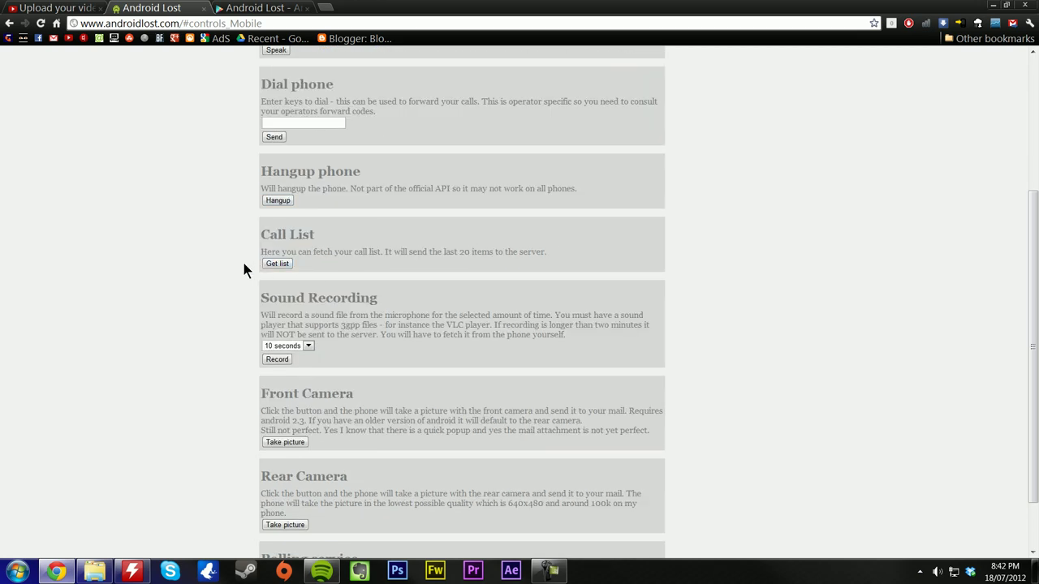
{"action": "scroll", "coordinate": [273, 308], "scroll_direction": "down", "scroll_amount": 1}
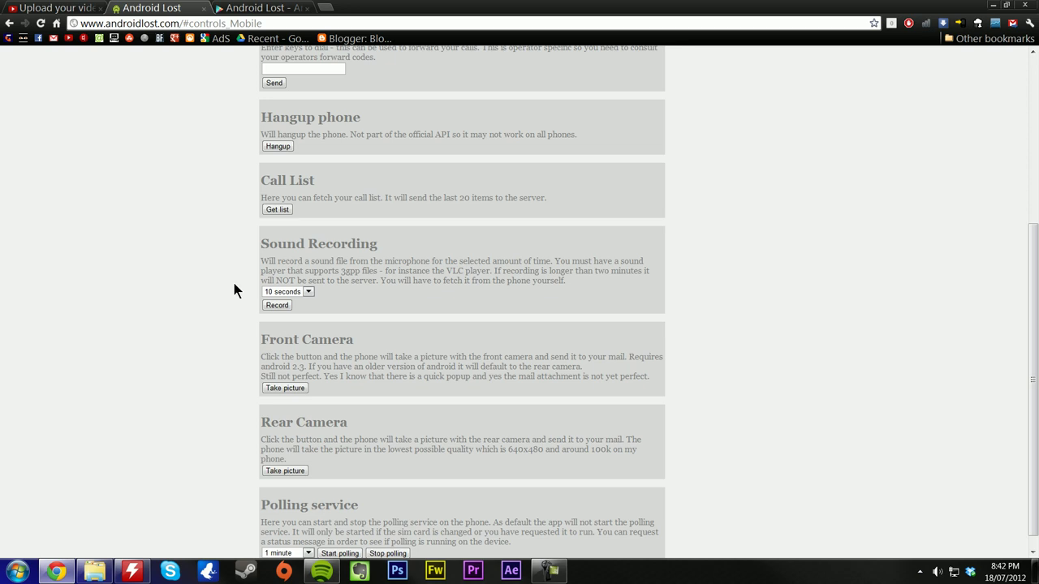
{"action": "scroll", "coordinate": [241, 268], "scroll_direction": "up", "scroll_amount": 5}
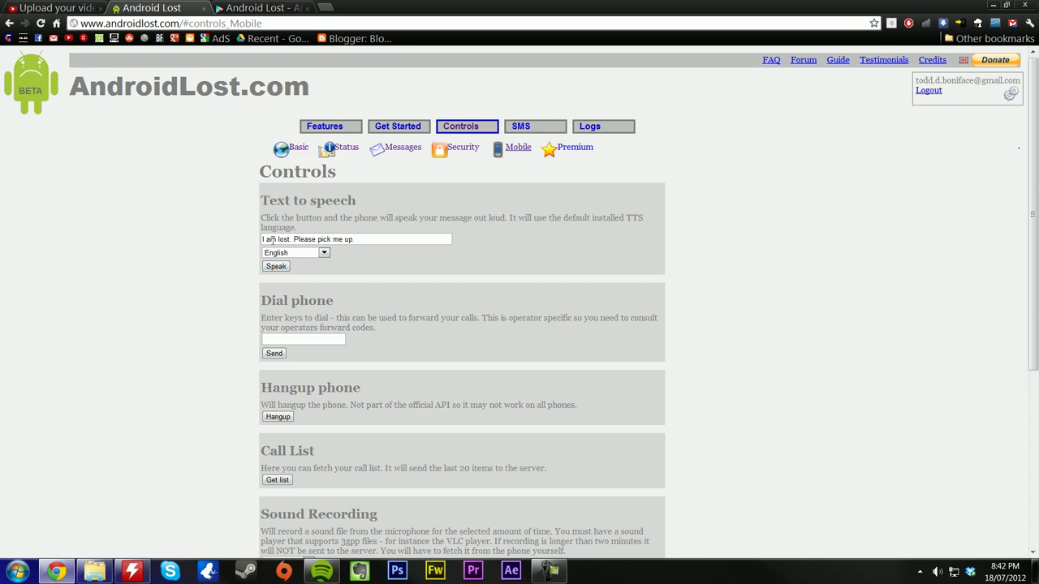
{"action": "scroll", "coordinate": [272, 238], "scroll_direction": "down", "scroll_amount": 5}
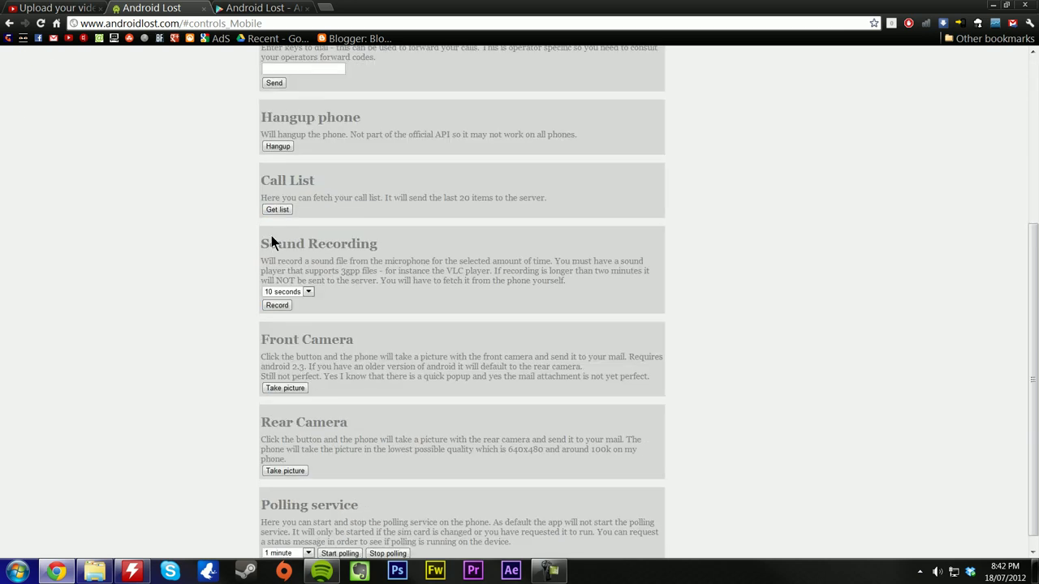
{"action": "scroll", "coordinate": [272, 237], "scroll_direction": "down", "scroll_amount": 1}
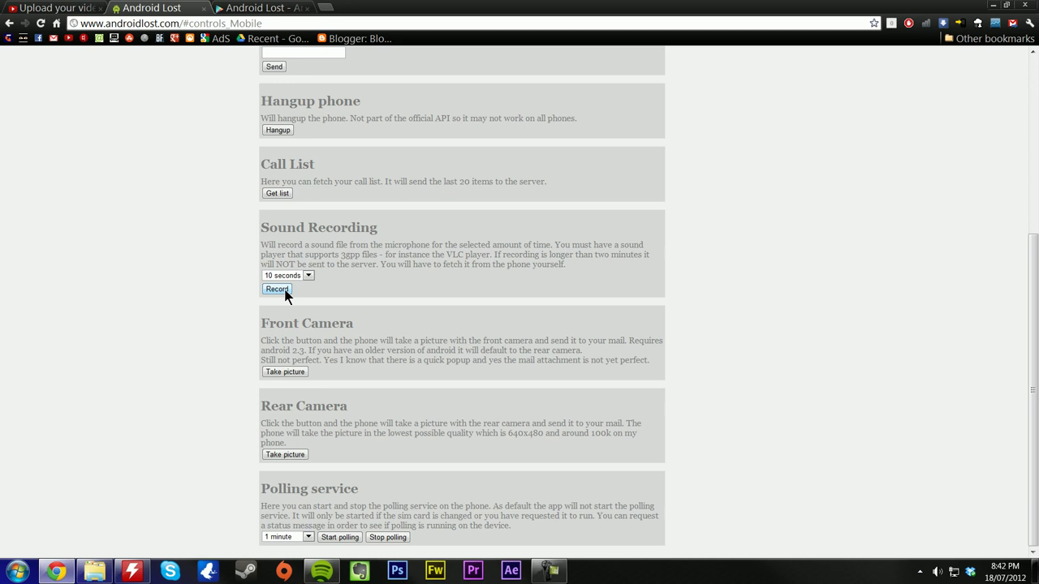
{"action": "scroll", "coordinate": [284, 291], "scroll_direction": "up", "scroll_amount": 4}
Replace the text-to-speech message with 'hello youtube' and send it to the phone.
{"action": "left_click_drag", "start_coordinate": [382, 173], "coordinate": [218, 171]}
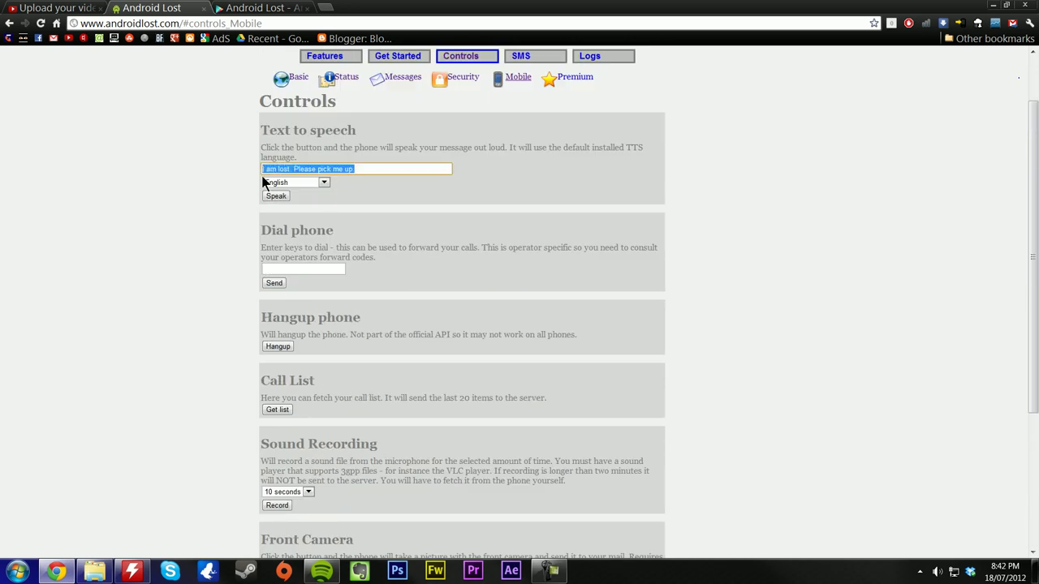
{"action": "key", "text": "BackSpace"}
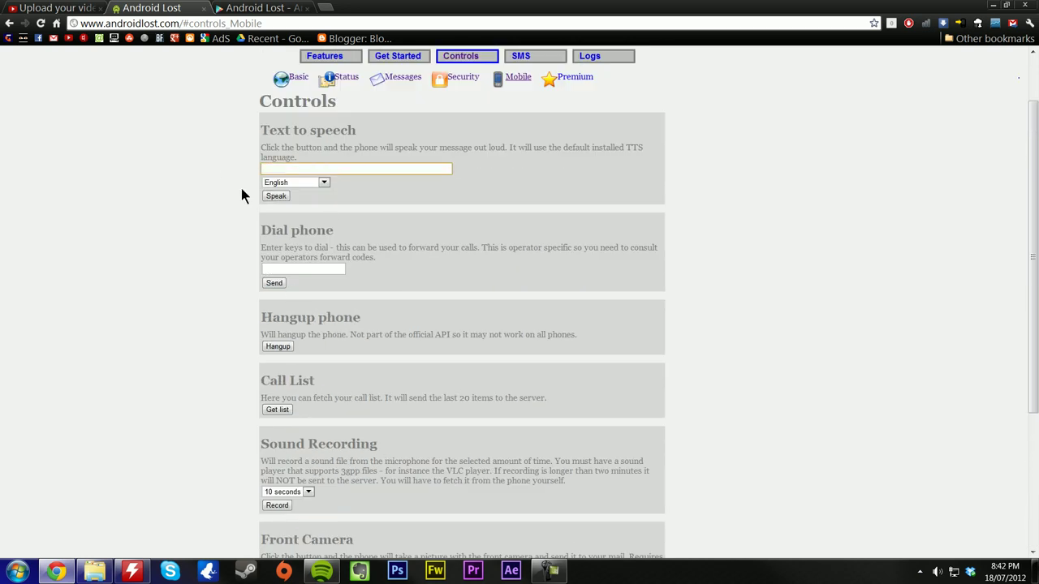
{"action": "type", "text": "hello youtube"}
{"action": "left_click", "coordinate": [266, 197]}
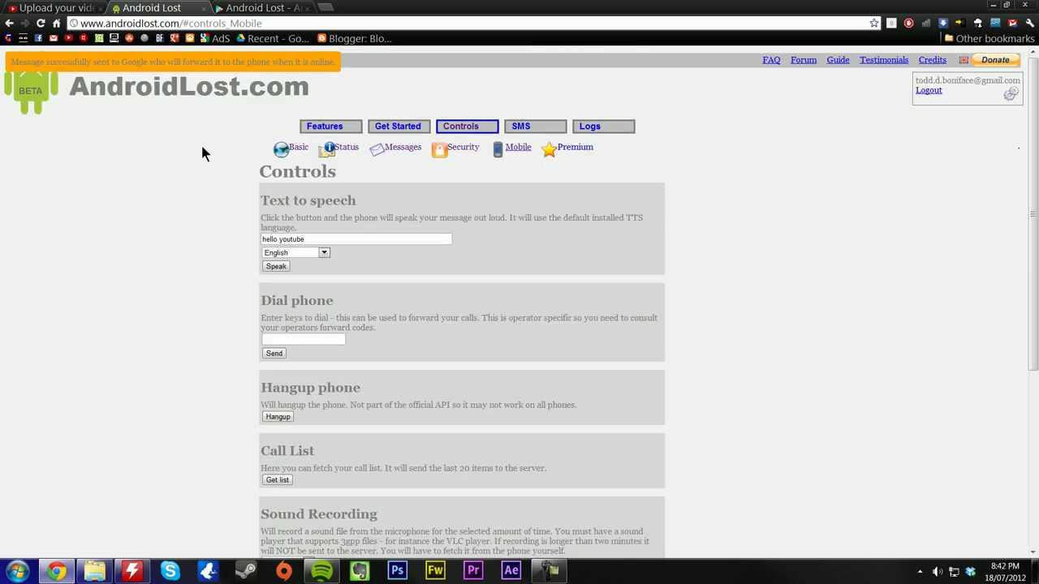
{"action": "scroll", "coordinate": [185, 219], "scroll_direction": "down", "scroll_amount": 3}
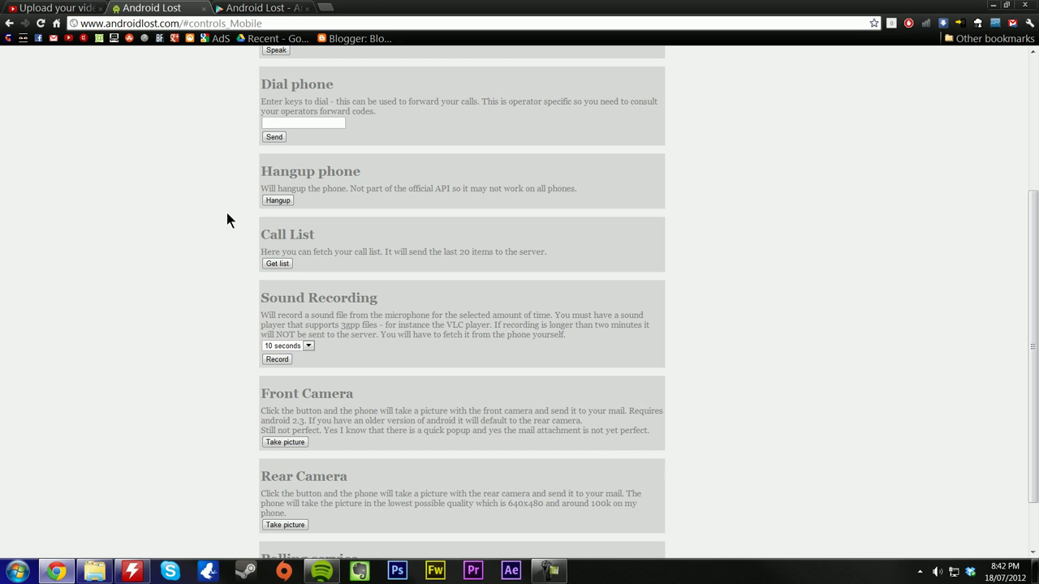
Use Rear Camera's Take picture so the phone snaps and mails a photo.
{"action": "scroll", "coordinate": [228, 231], "scroll_direction": "down", "scroll_amount": 1}
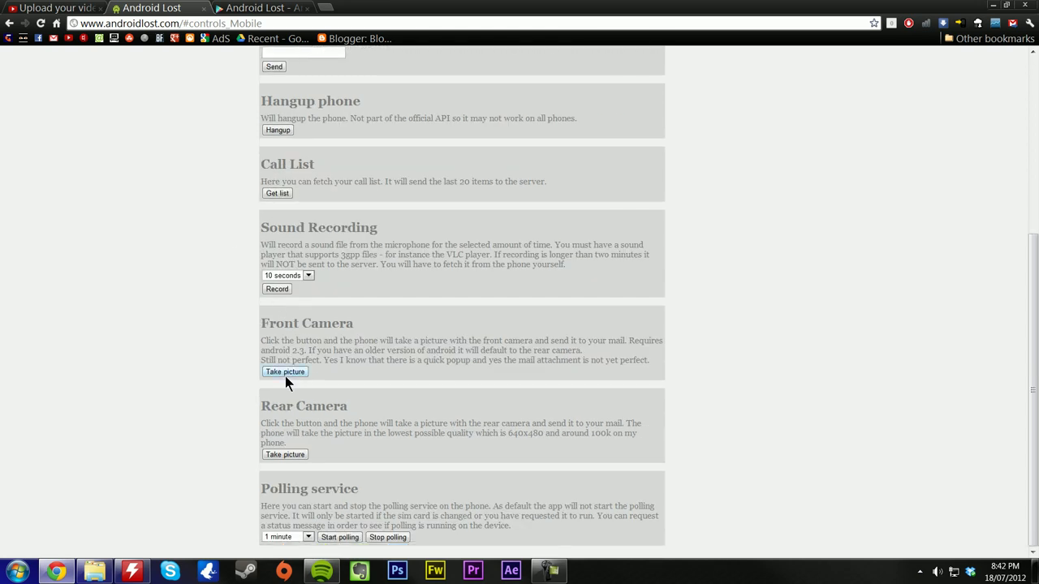
{"action": "left_click", "coordinate": [280, 454]}
{"action": "scroll", "coordinate": [215, 483], "scroll_direction": "down", "scroll_amount": 3}
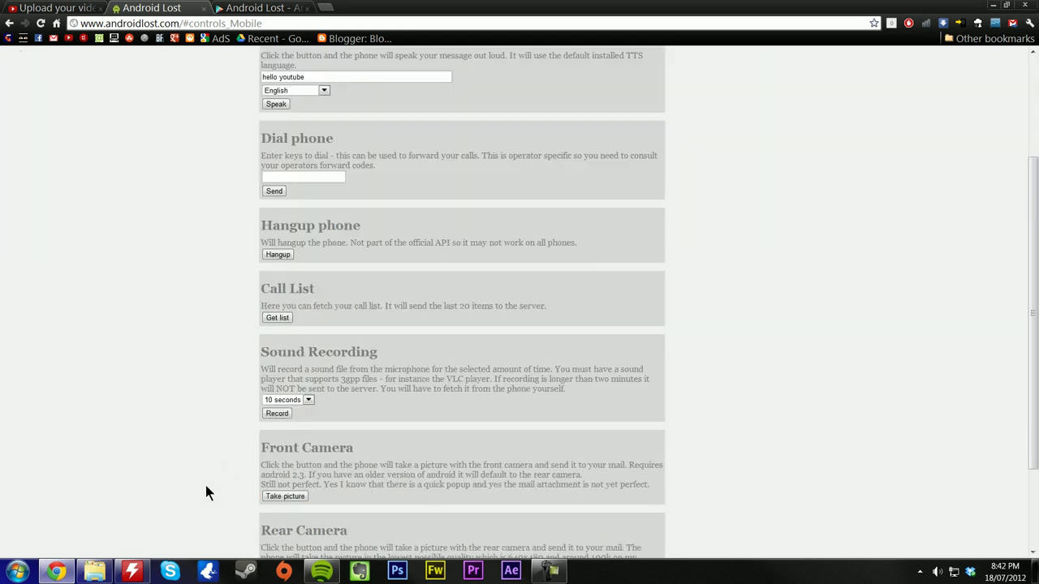
{"action": "scroll", "coordinate": [217, 490], "scroll_direction": "down", "scroll_amount": 1}
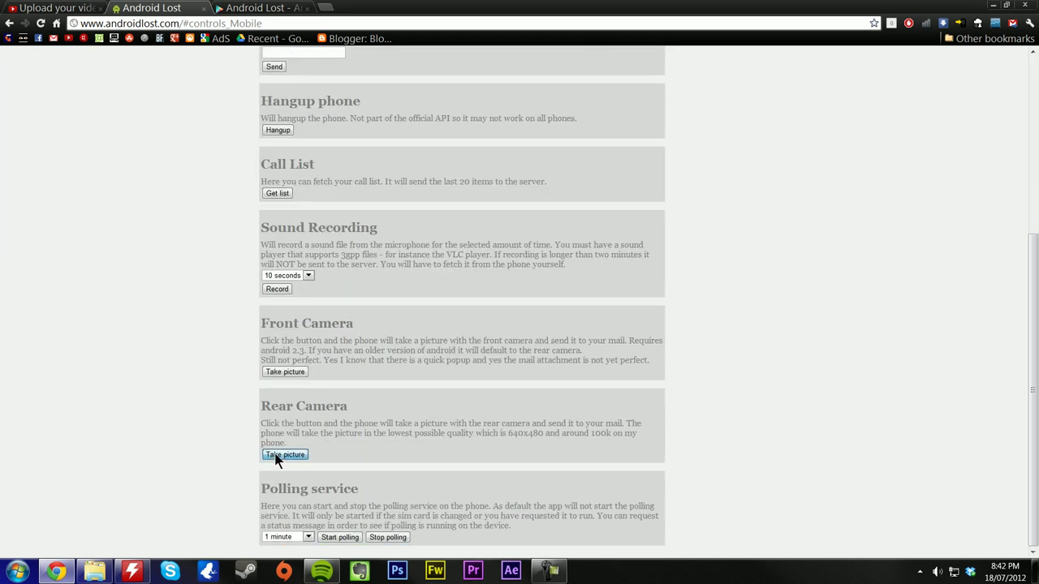
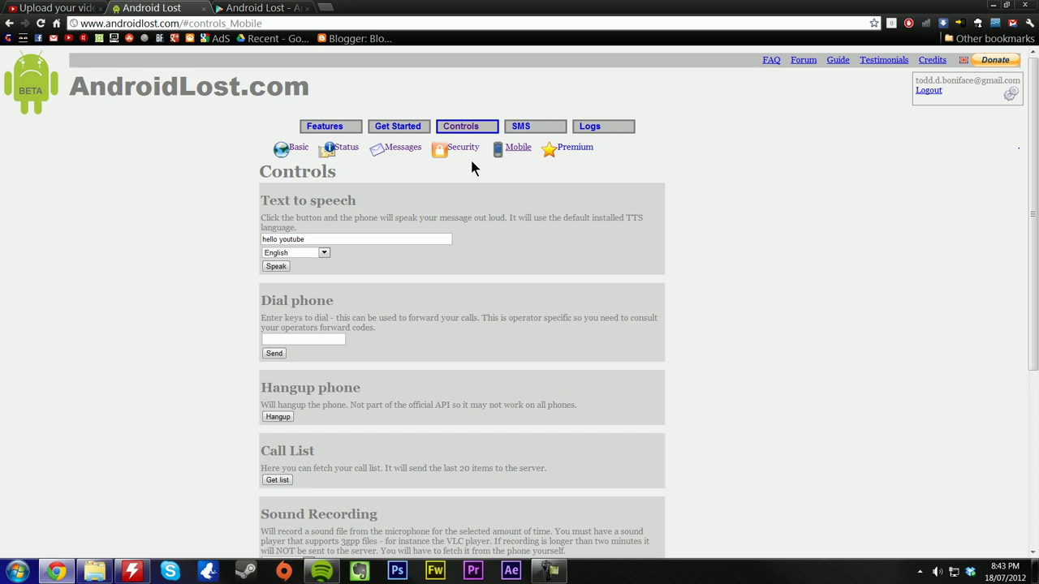
Briefly open and close a blank tab, scroll the Controls page, then show the Premium content browser controls.
{"action": "left_click", "coordinate": [324, 8]}
{"action": "key", "text": "ctrl+w"}
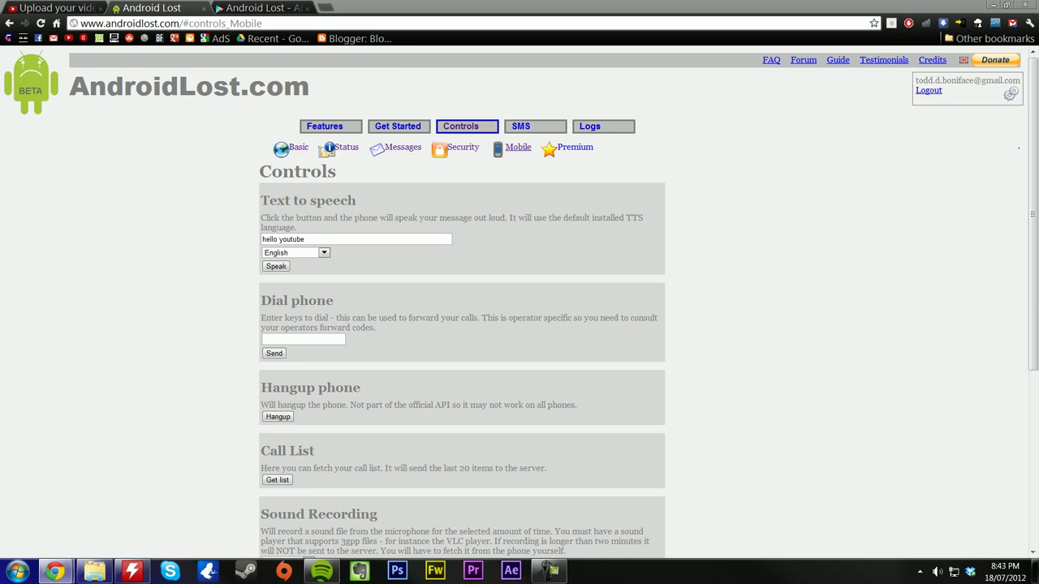
{"action": "scroll", "coordinate": [171, 264], "scroll_direction": "down", "scroll_amount": 3}
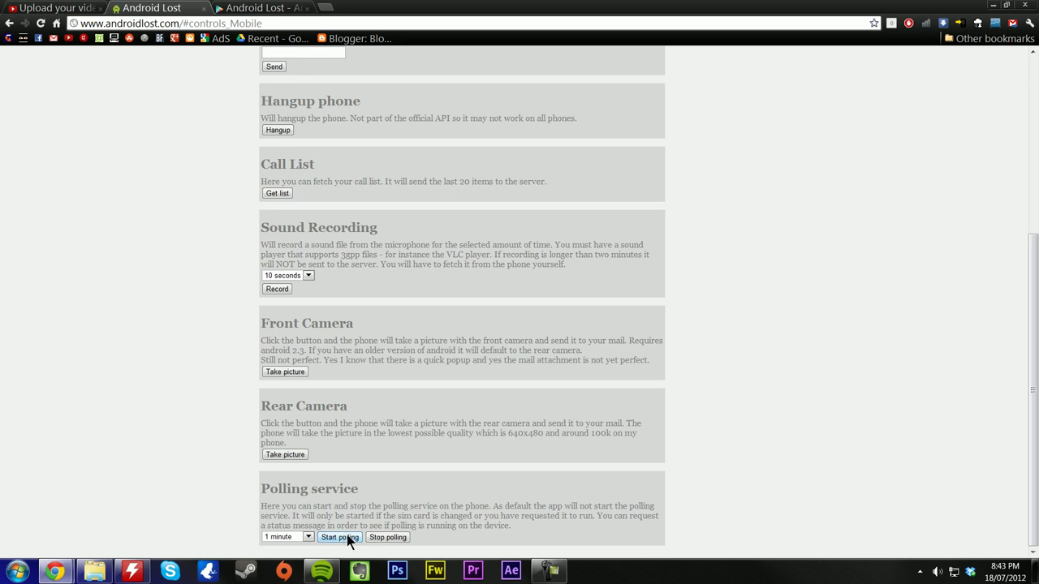
{"action": "scroll", "coordinate": [394, 436], "scroll_direction": "up", "scroll_amount": 3}
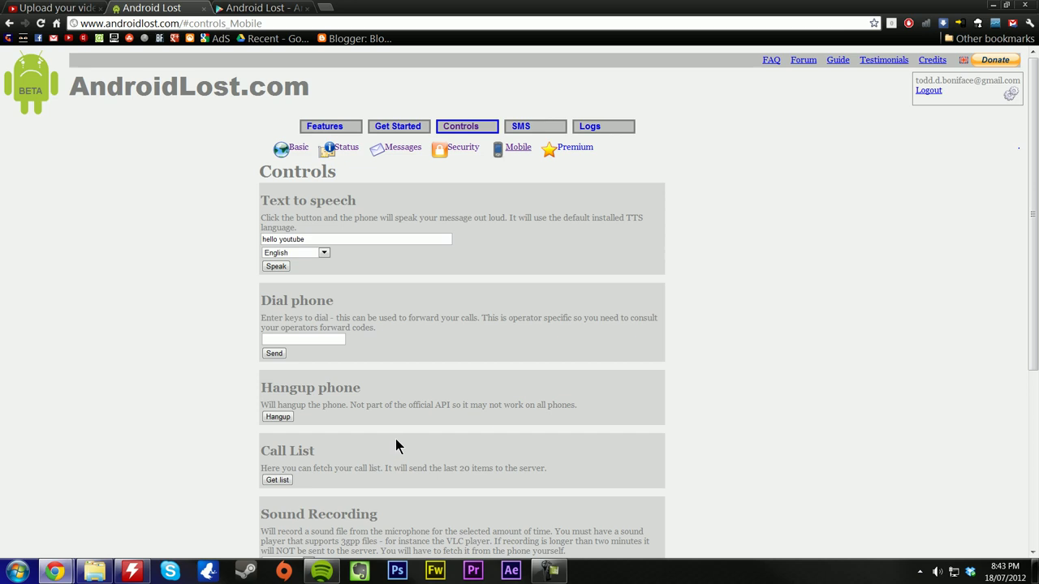
{"action": "left_click", "coordinate": [562, 150]}
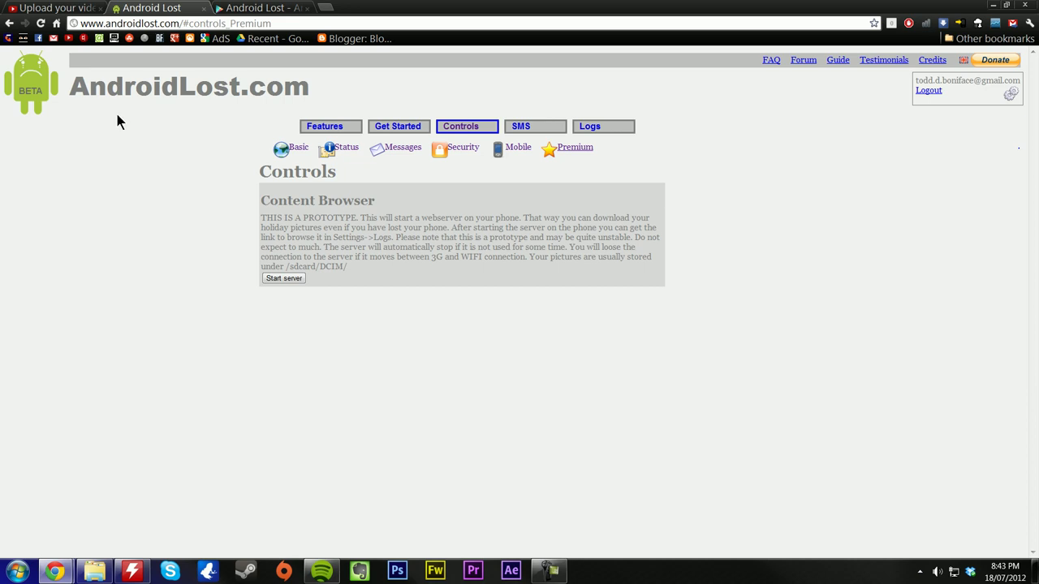
Glance at AndroidLost's Google Play page, then return to the Basic controls (Alarm, Vibrate, GPS).
{"action": "left_click", "coordinate": [247, 7]}
{"action": "left_click", "coordinate": [191, 8]}
{"action": "left_click", "coordinate": [296, 154]}
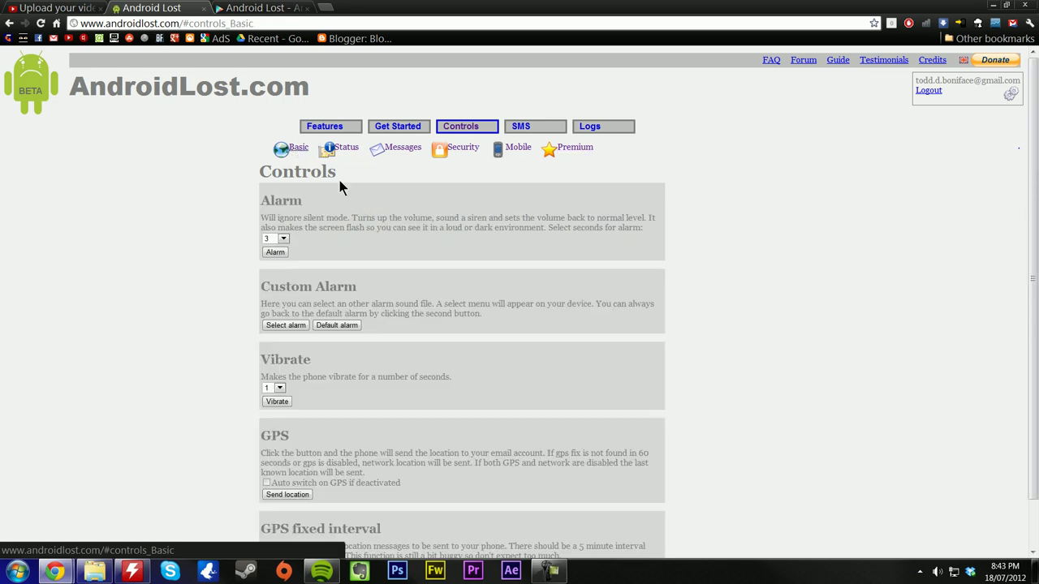